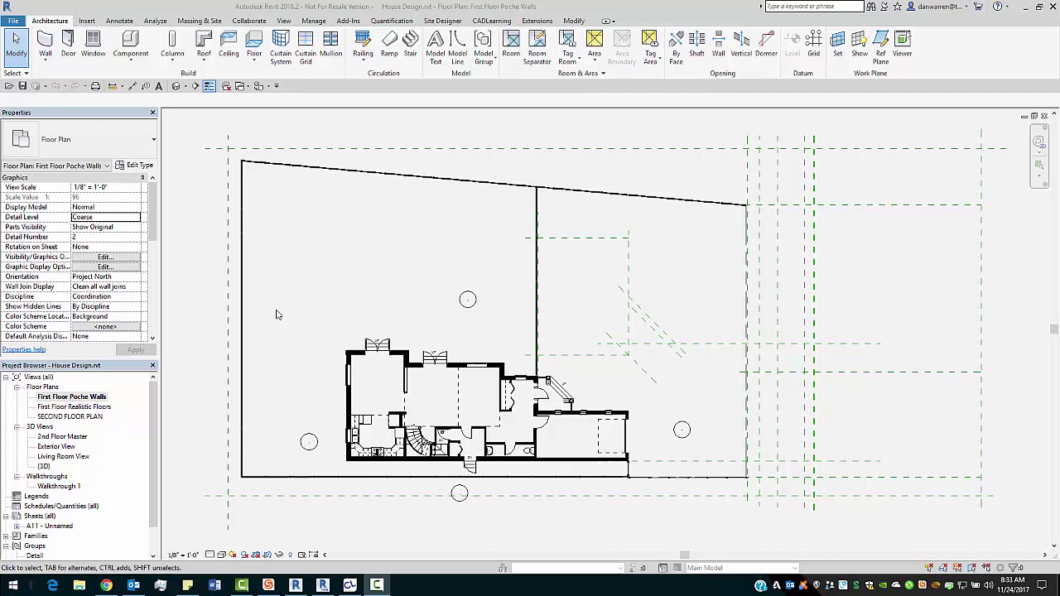
- Place a camera with its eye point in the living room and a target beyond, generating 3D View 1
click(186, 86)
click(192, 112)
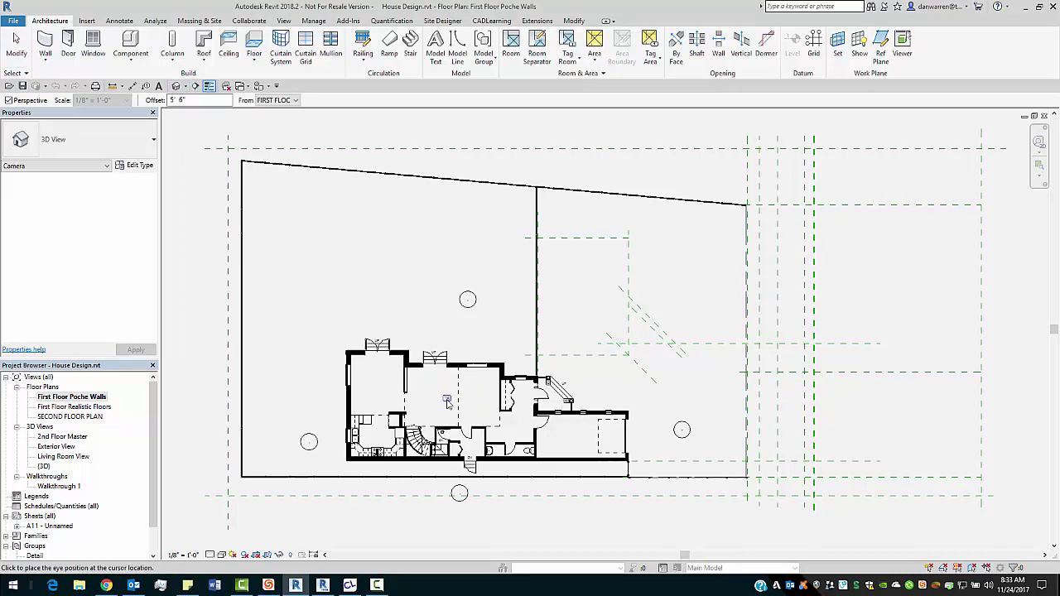
click(446, 399)
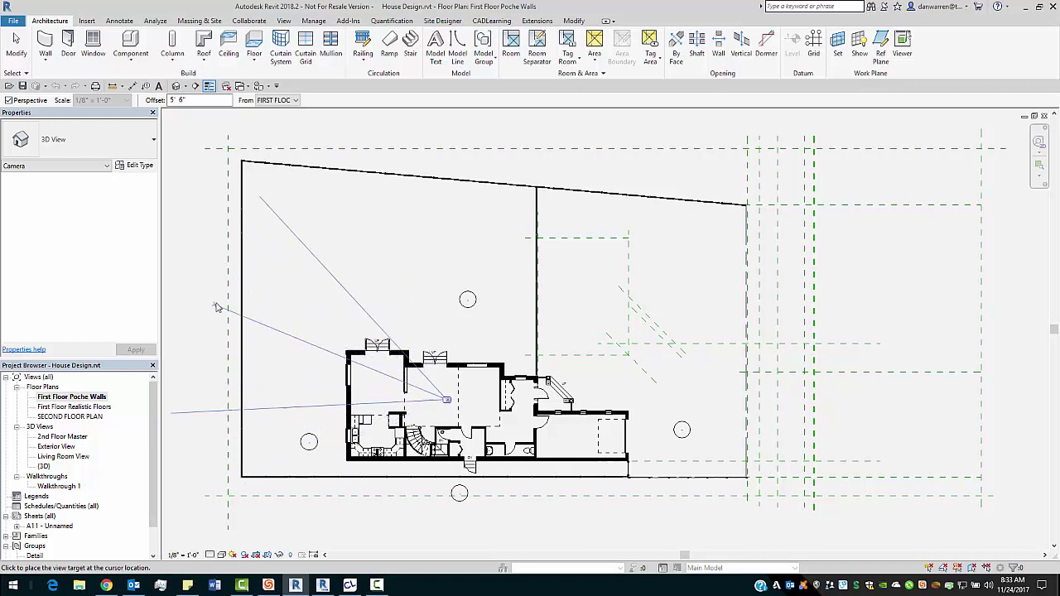
click(254, 207)
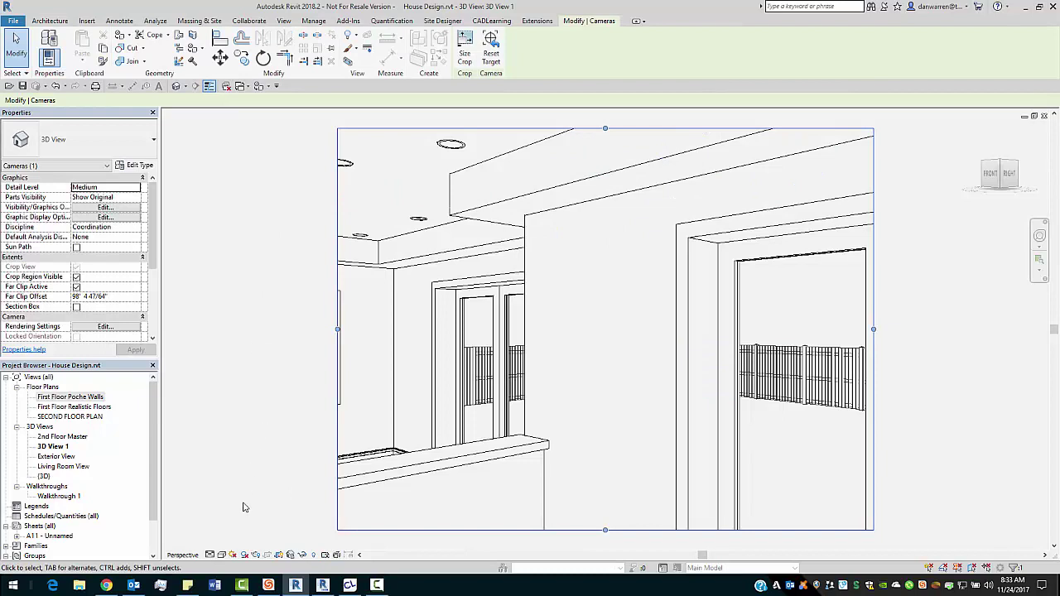
- Switch 3D View 1 to the Realistic visual style and check its 5' 6" eye elevation
click(222, 555)
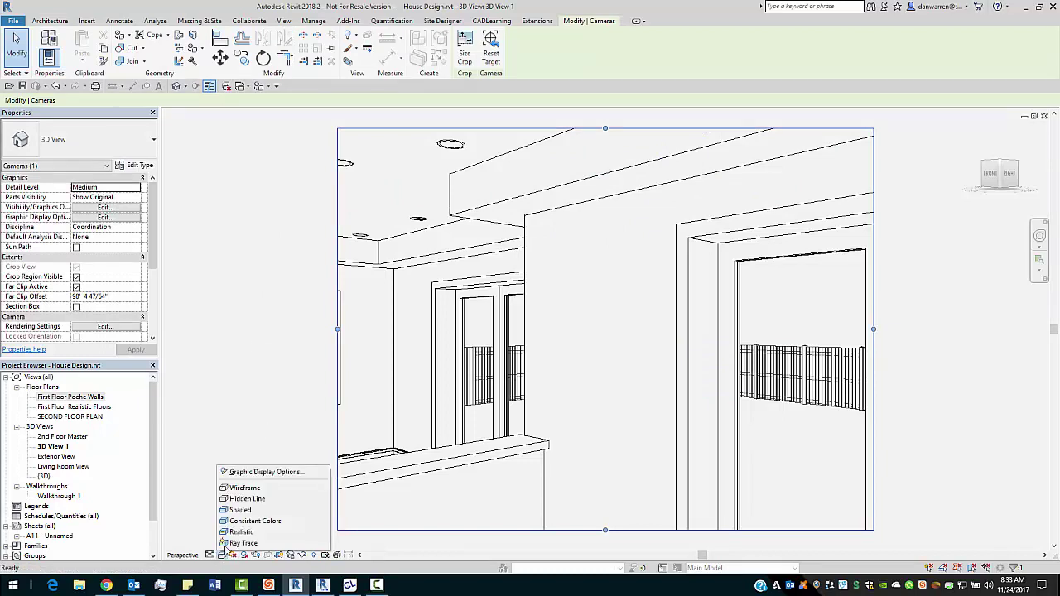
click(249, 530)
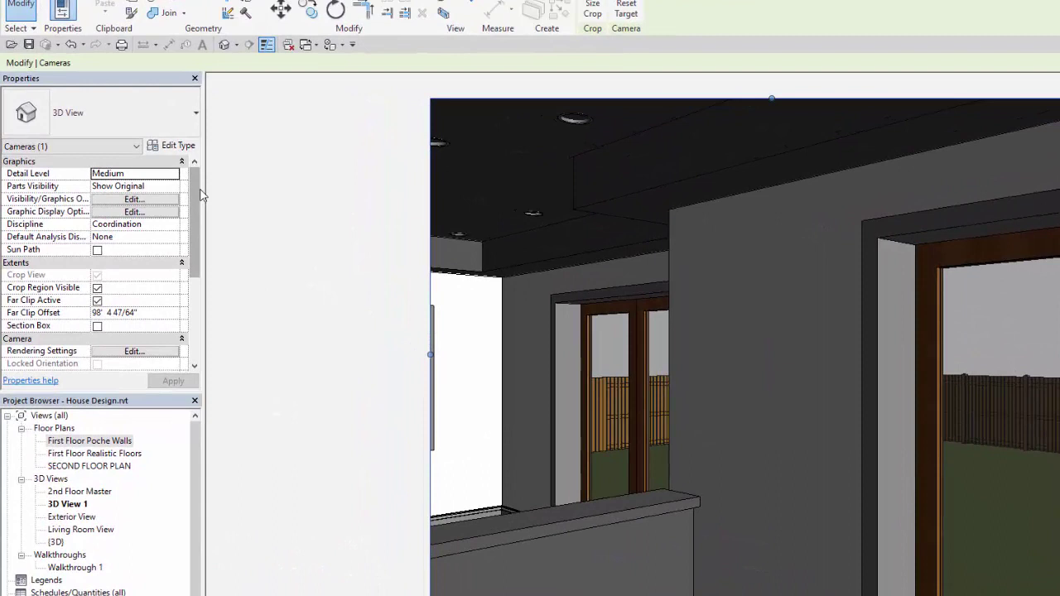
drag(200, 194, 199, 264)
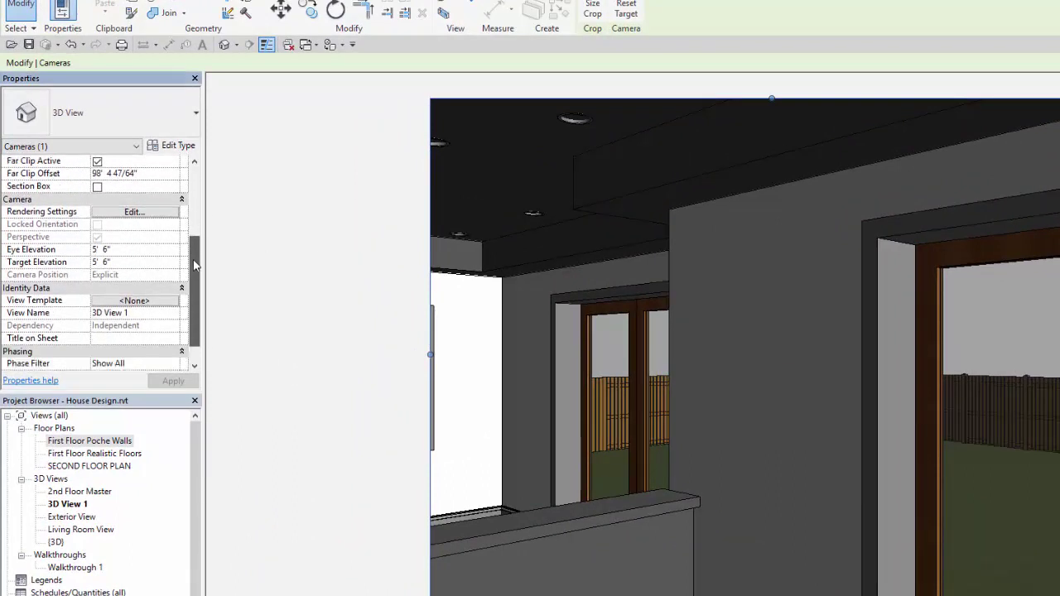
click(127, 249)
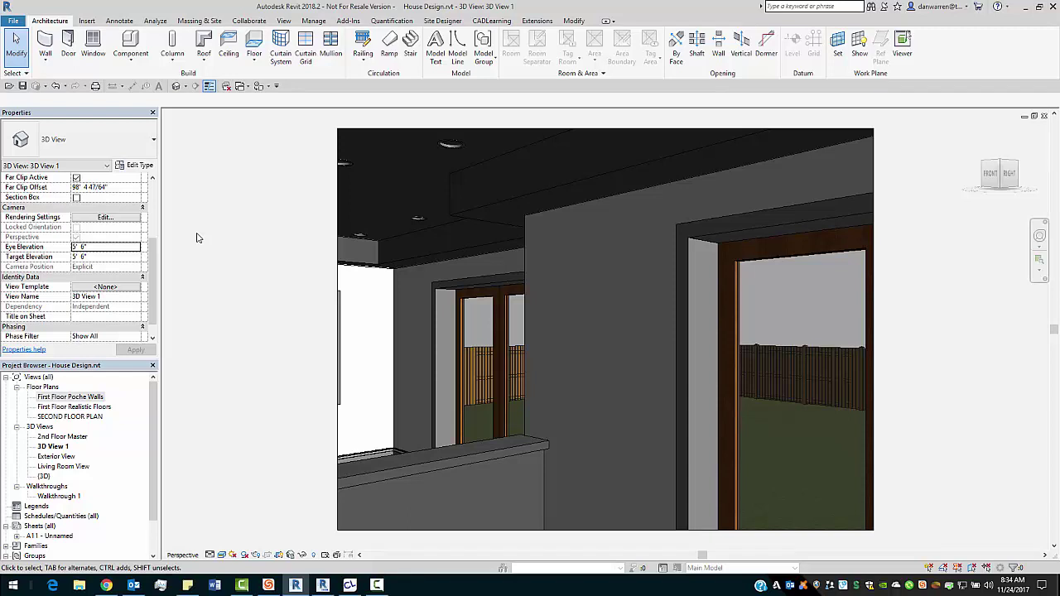
- Rename 3D View 1 to 'Living Room' and open the Render in Cloud dialog
click(54, 448)
click(54, 448)
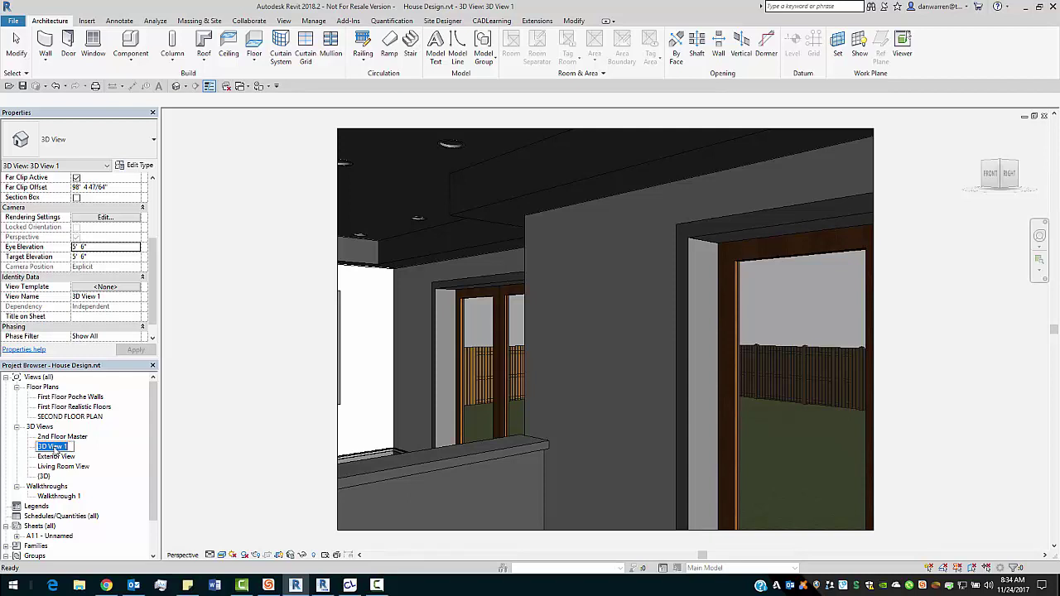
text(Living Room)
key(Return)
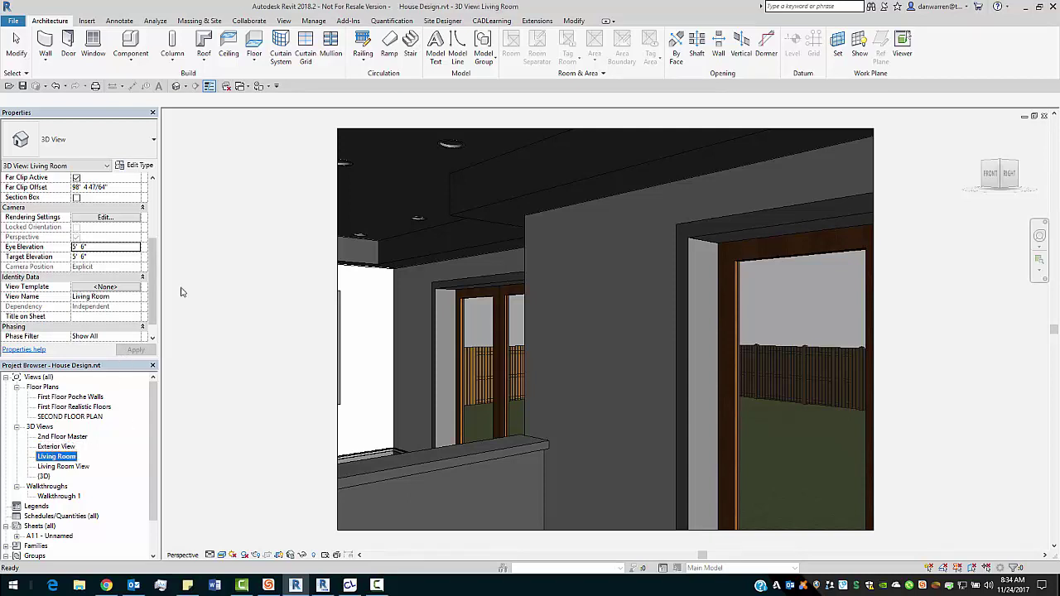
click(284, 21)
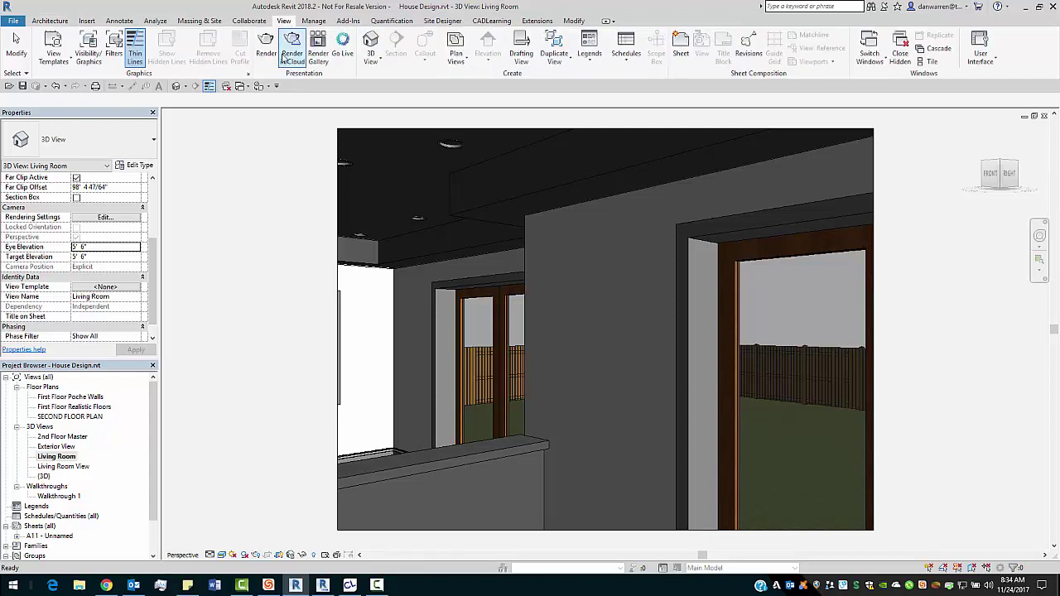
click(294, 54)
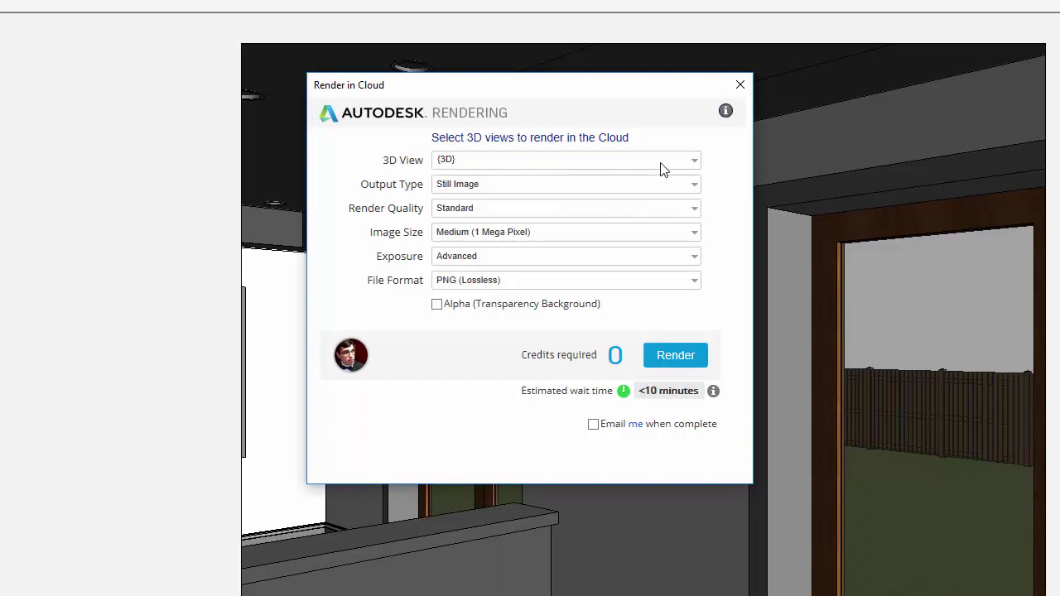
- Select the {3D} and Living Room views and set the output type to Stereo Panorama
click(693, 161)
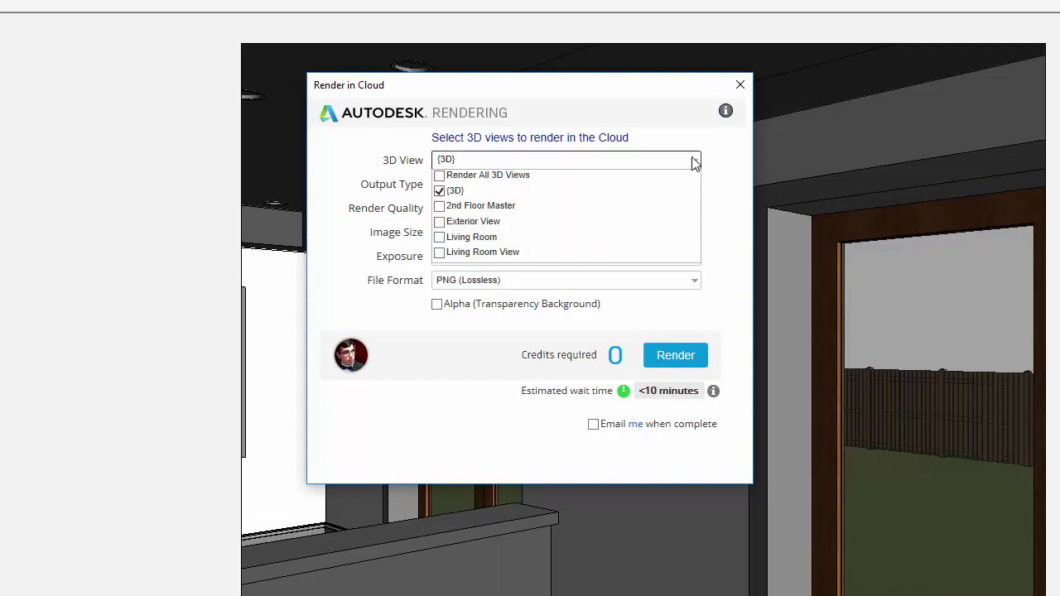
click(440, 192)
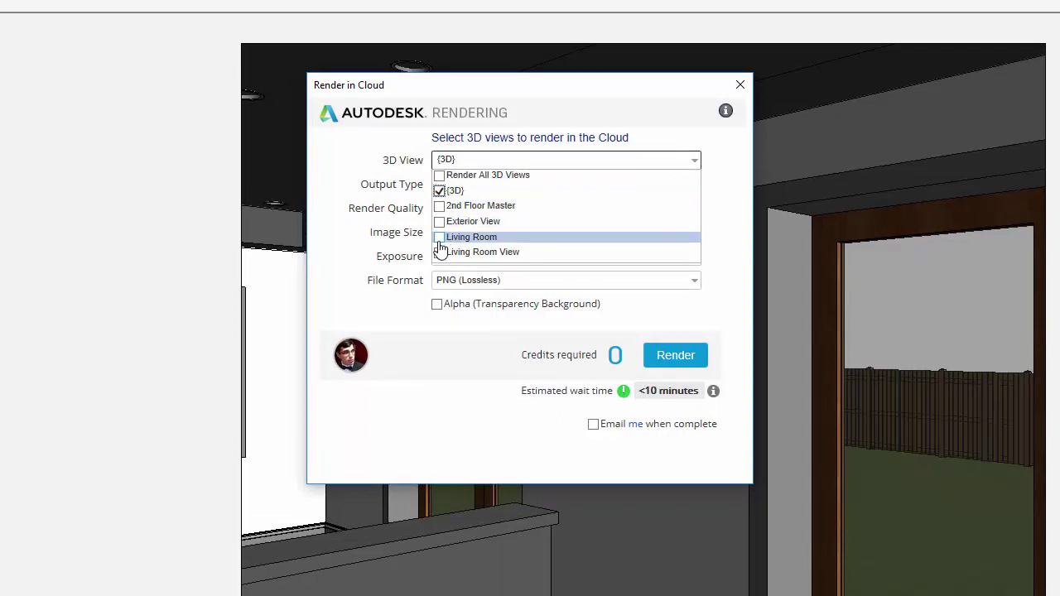
click(439, 240)
click(382, 195)
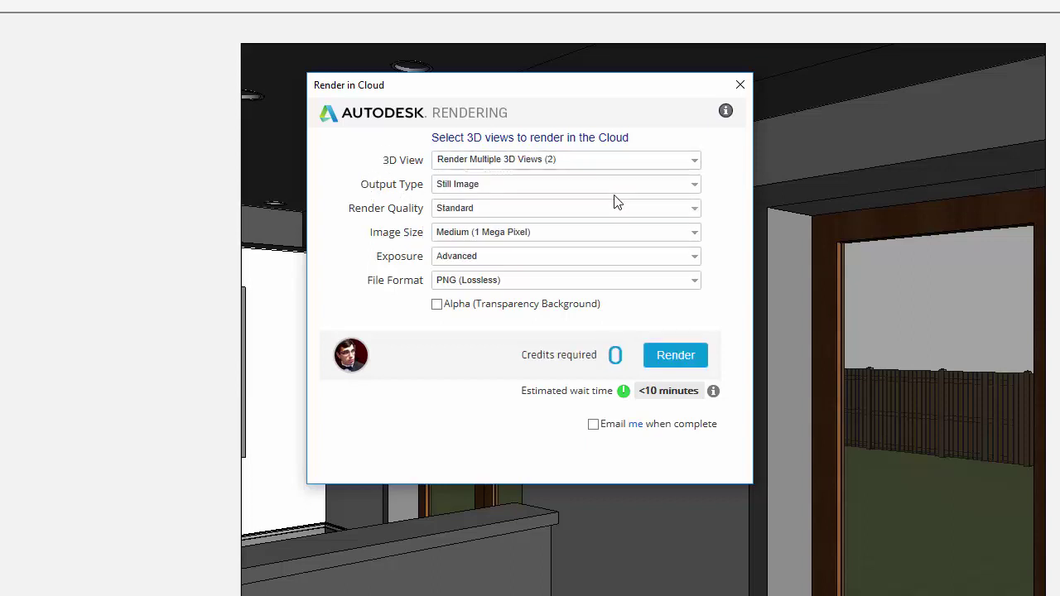
click(672, 187)
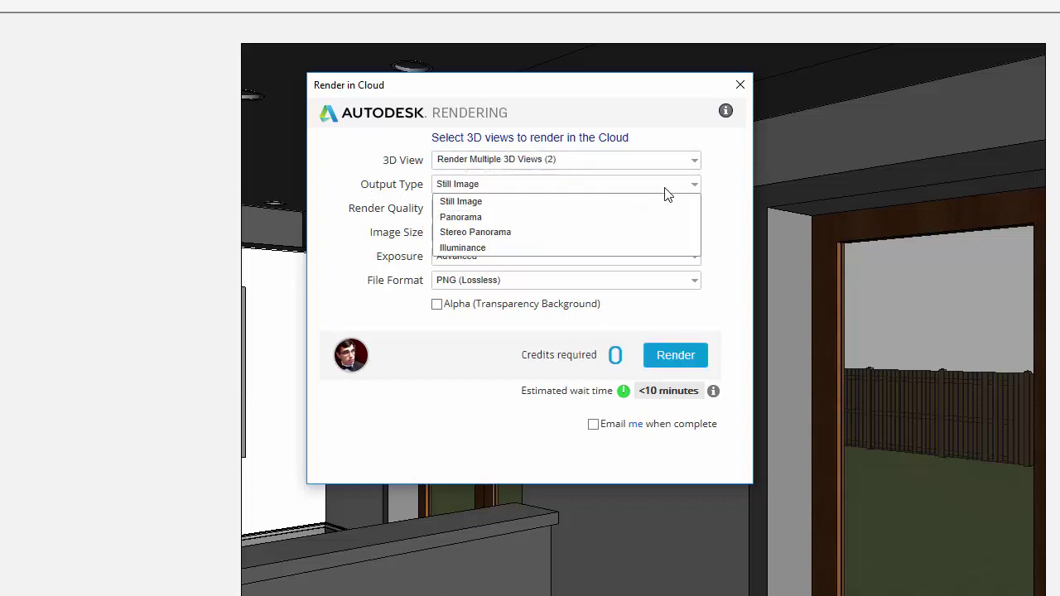
click(475, 236)
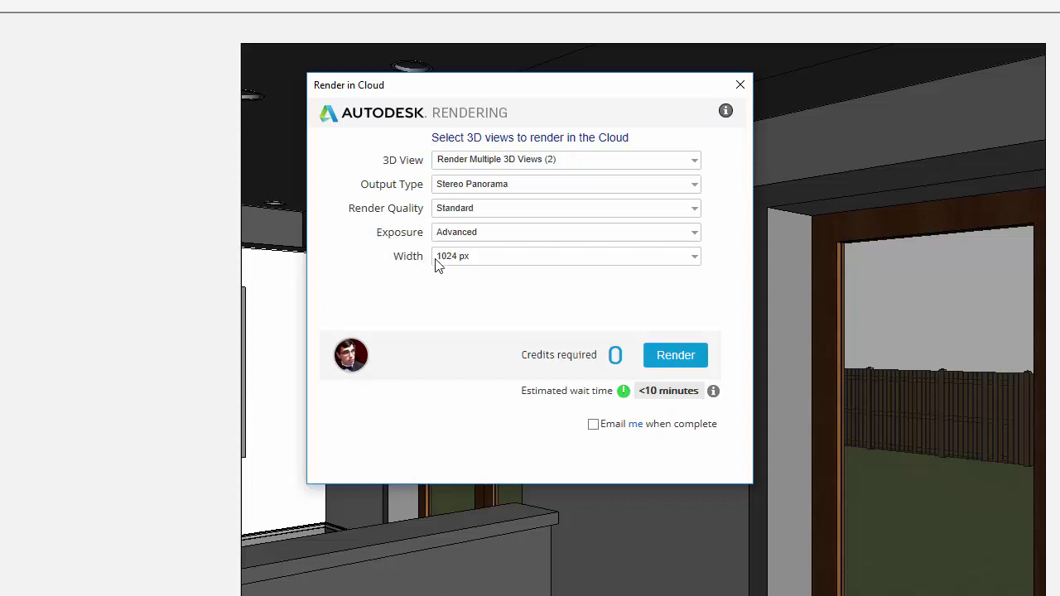
- Set Final quality, Native exposure and 1536 px width, then submit the cloud render
click(679, 214)
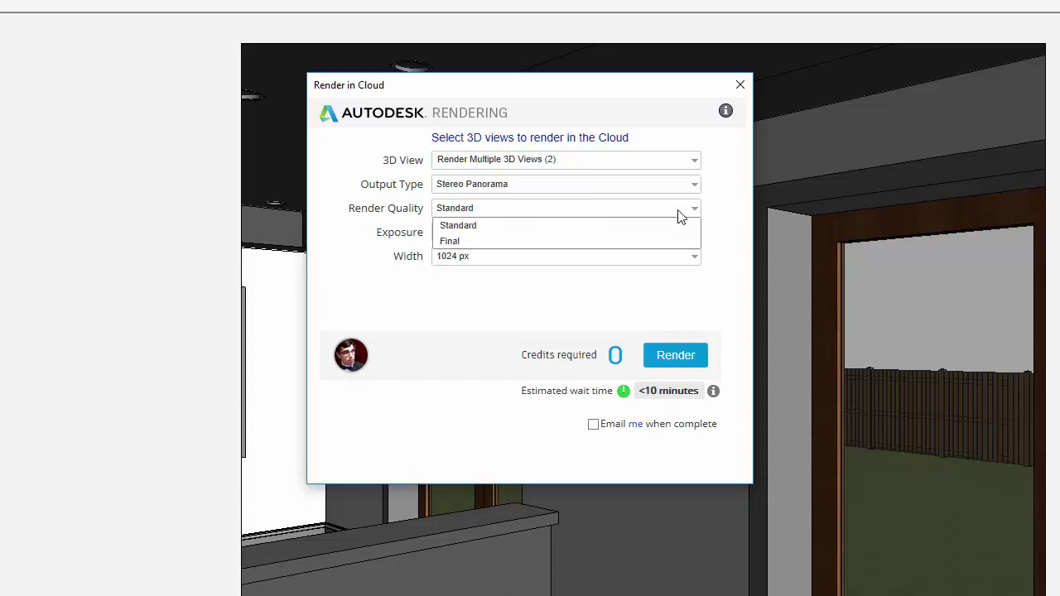
click(462, 241)
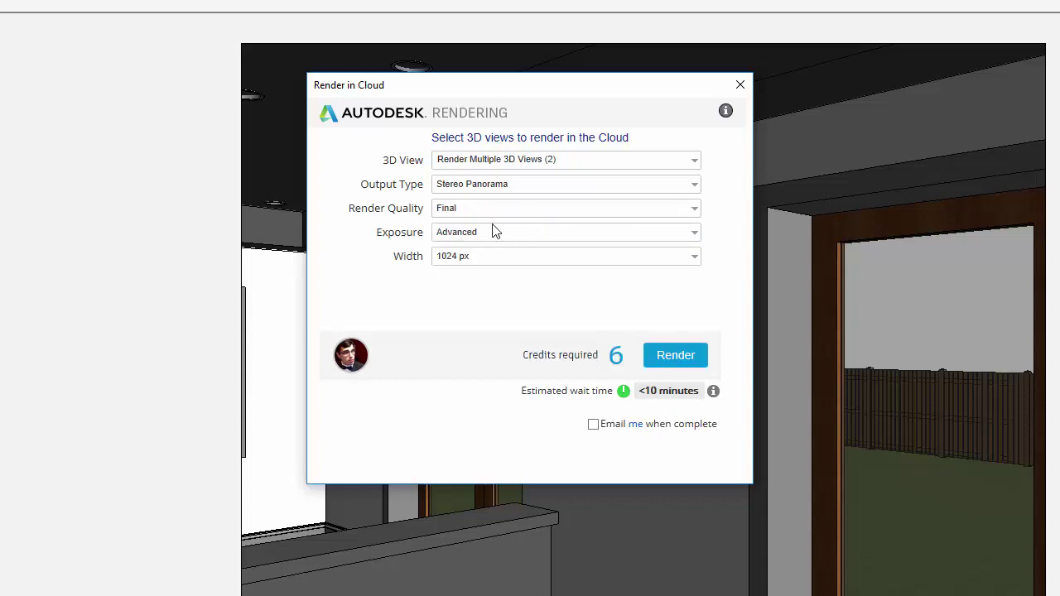
click(491, 232)
click(485, 265)
click(692, 257)
click(494, 305)
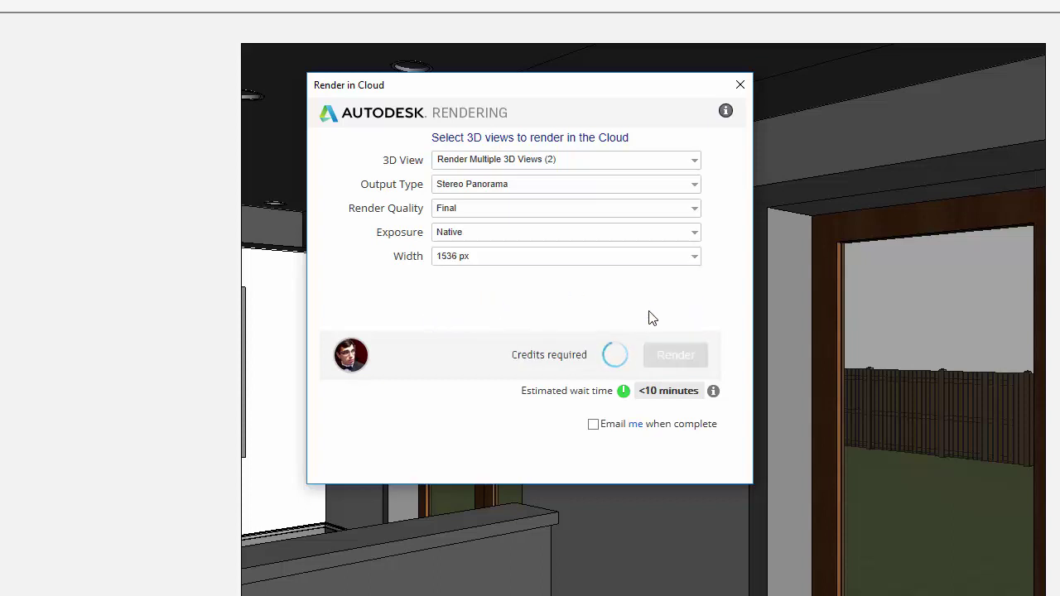
click(679, 364)
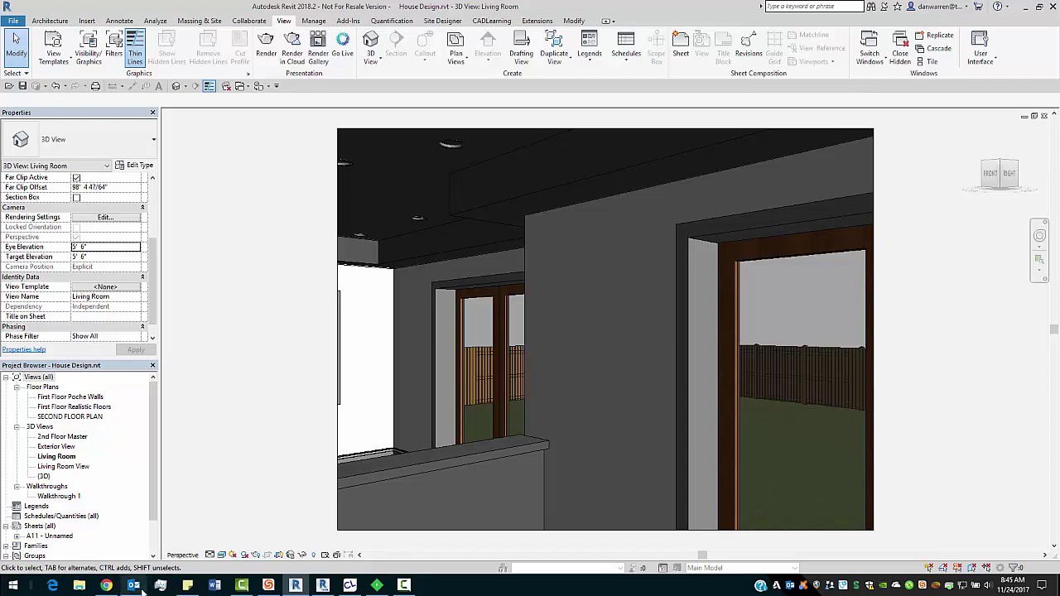
- Switch to the browser's Autodesk Rendering My Renderings page
click(106, 586)
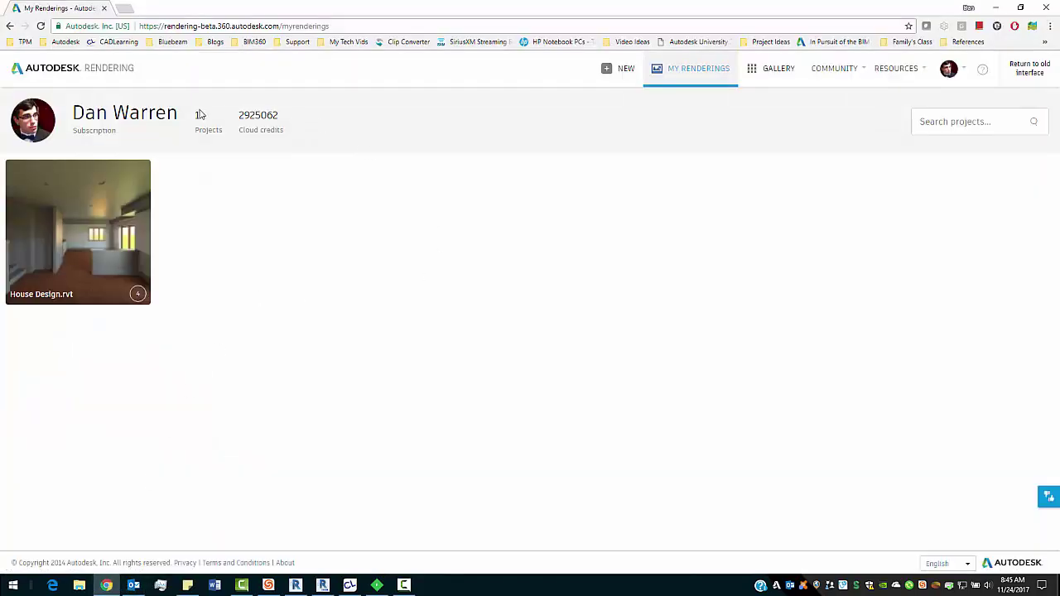
- Open the House Design.rvt project from its thumbnail's View project option
mouse_move(124, 232)
mouse_move(93, 238)
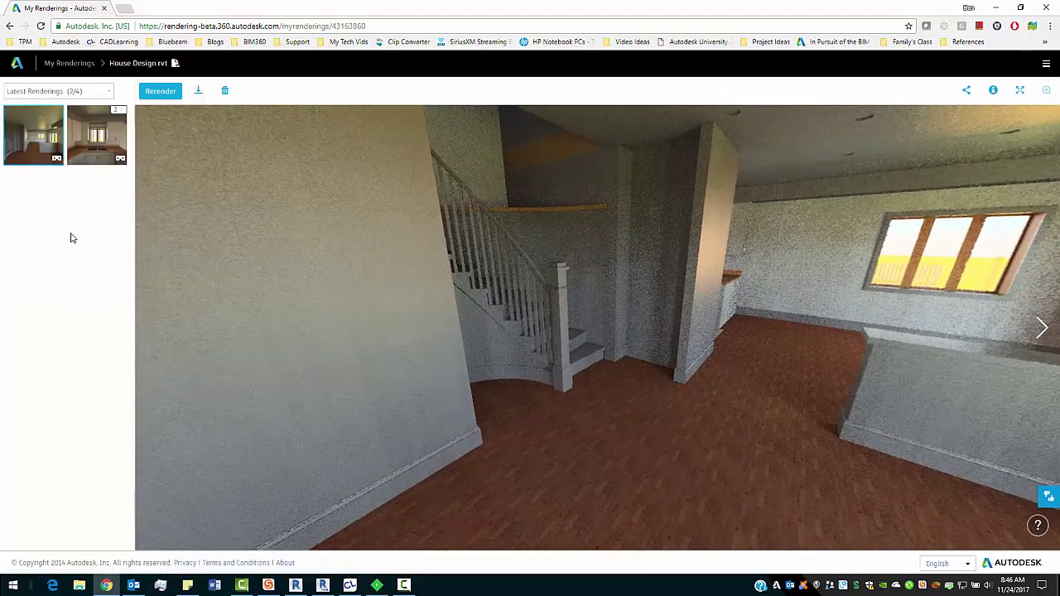
- Swing the first interior panorama from the stairs around to the patio-door wall
mouse_move(84, 158)
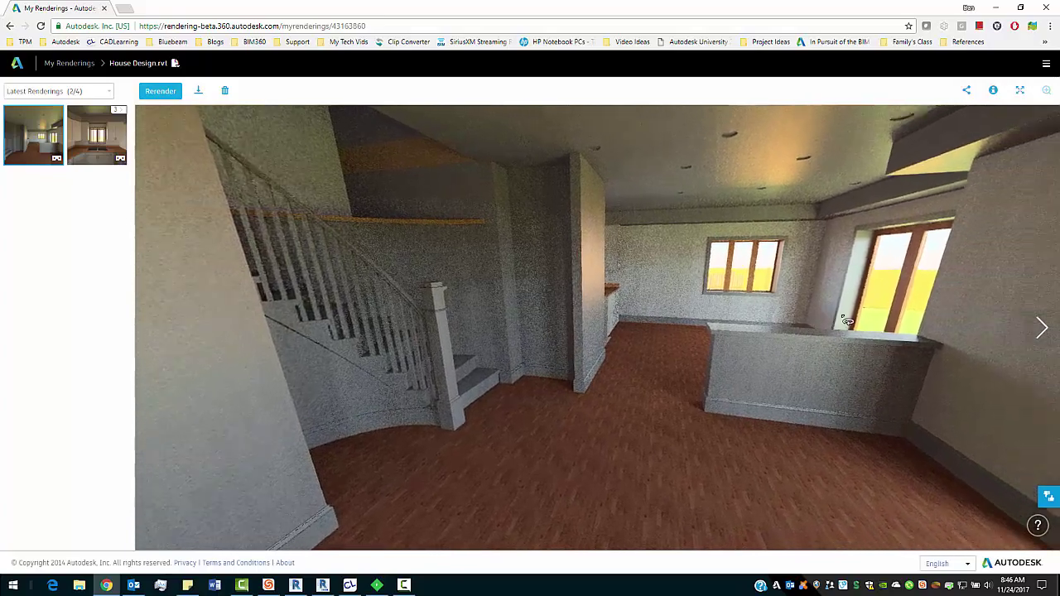
drag(741, 308, 165, 317)
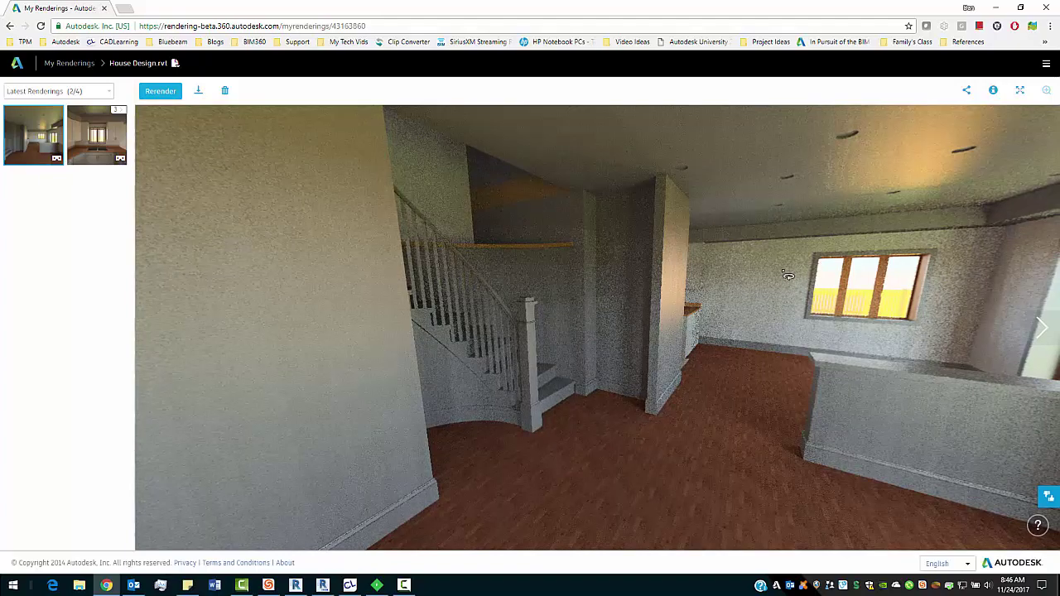
drag(911, 302, 476, 344)
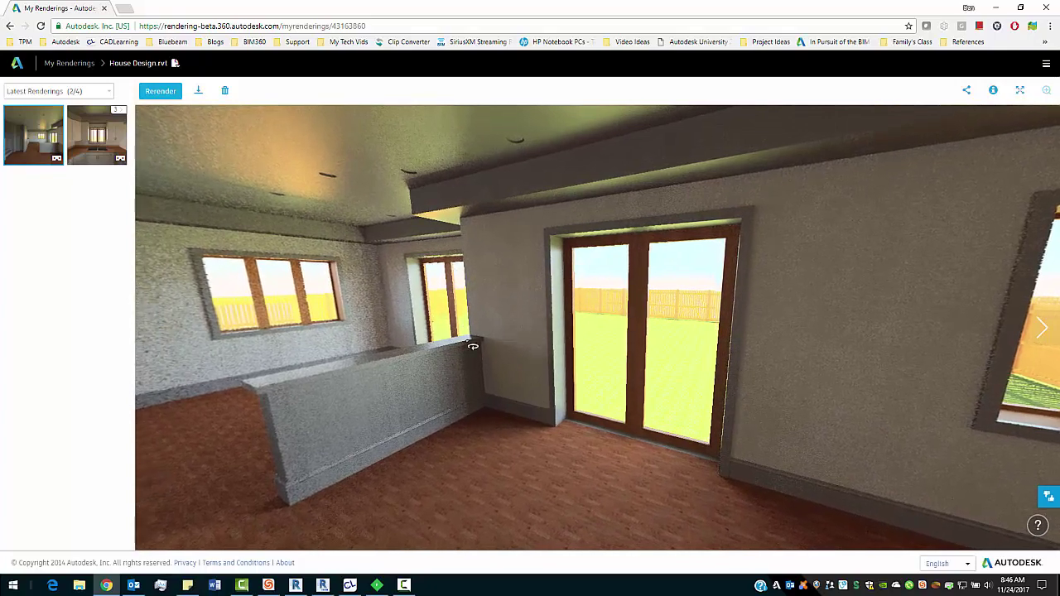
- Look around the kitchen panorama toward the fridge, then reopen Living Room facing the island and stairs
click(96, 165)
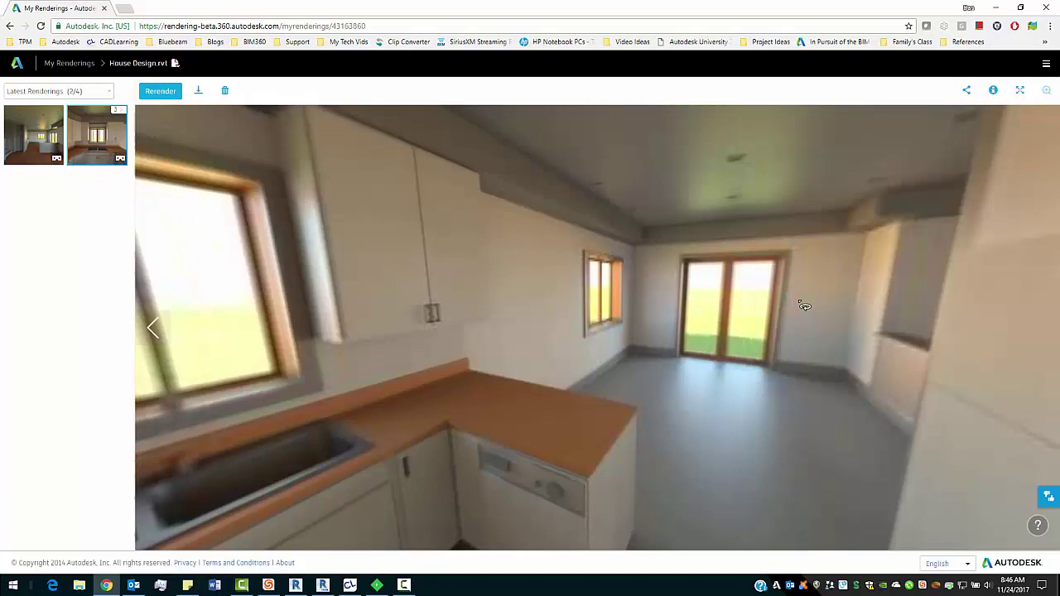
drag(745, 361, 41, 395)
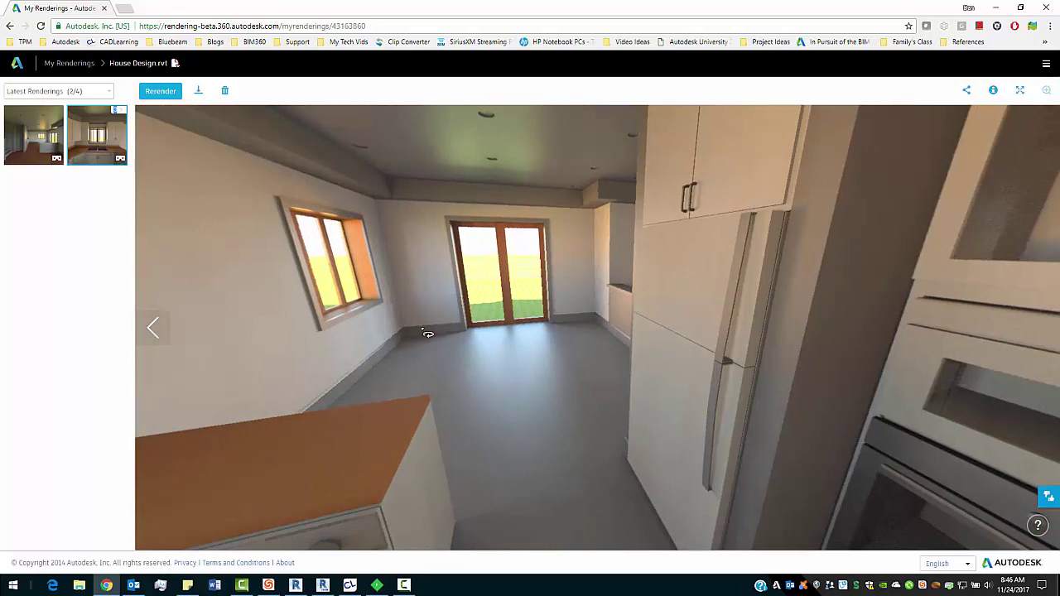
click(38, 157)
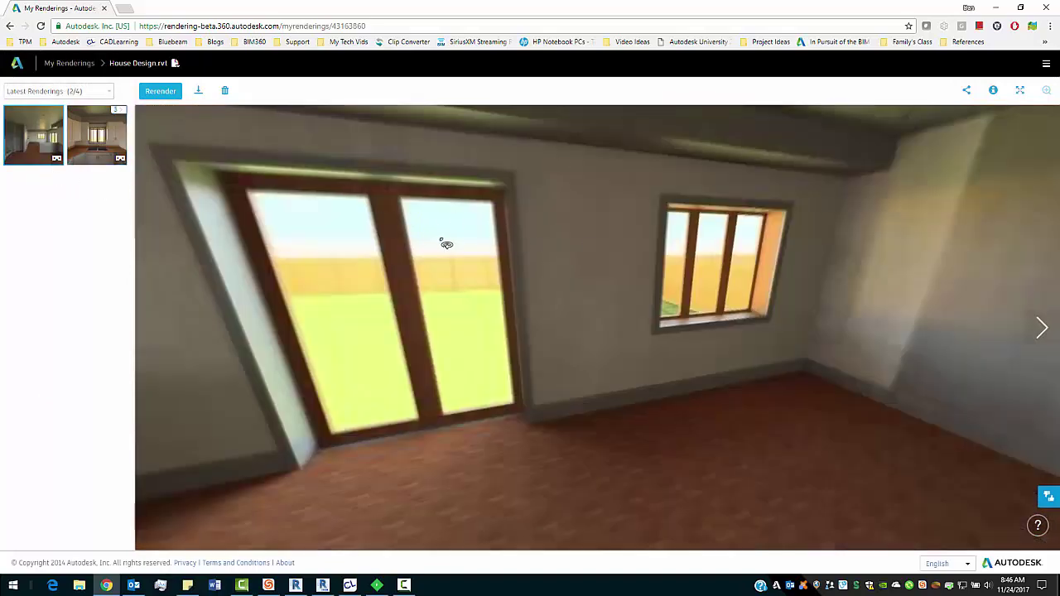
drag(419, 277, 540, 301)
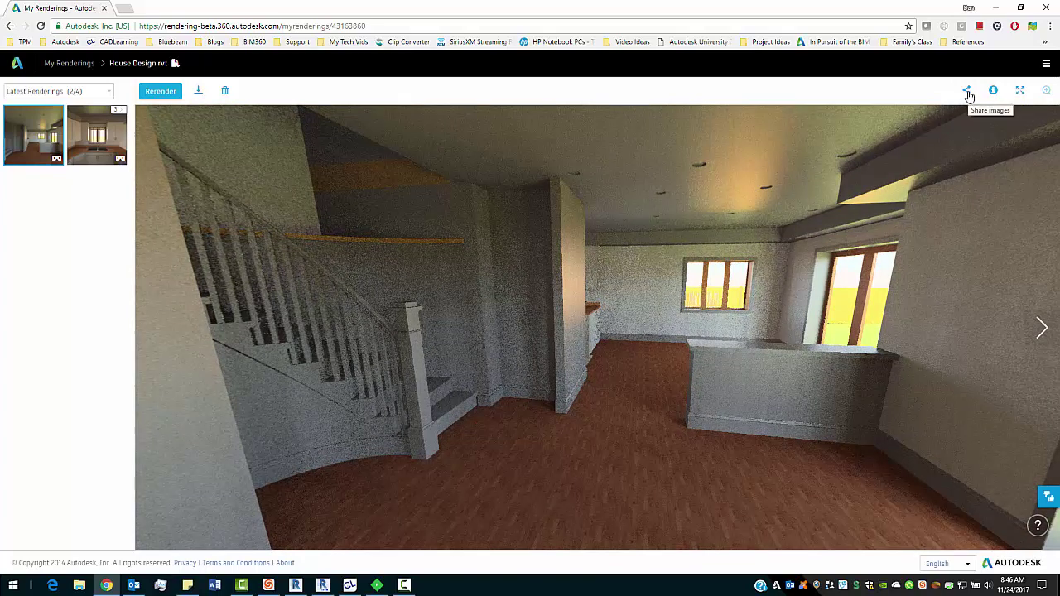
- Enable Share via Link for the Living Room rendering to get its URL and QR code
click(967, 93)
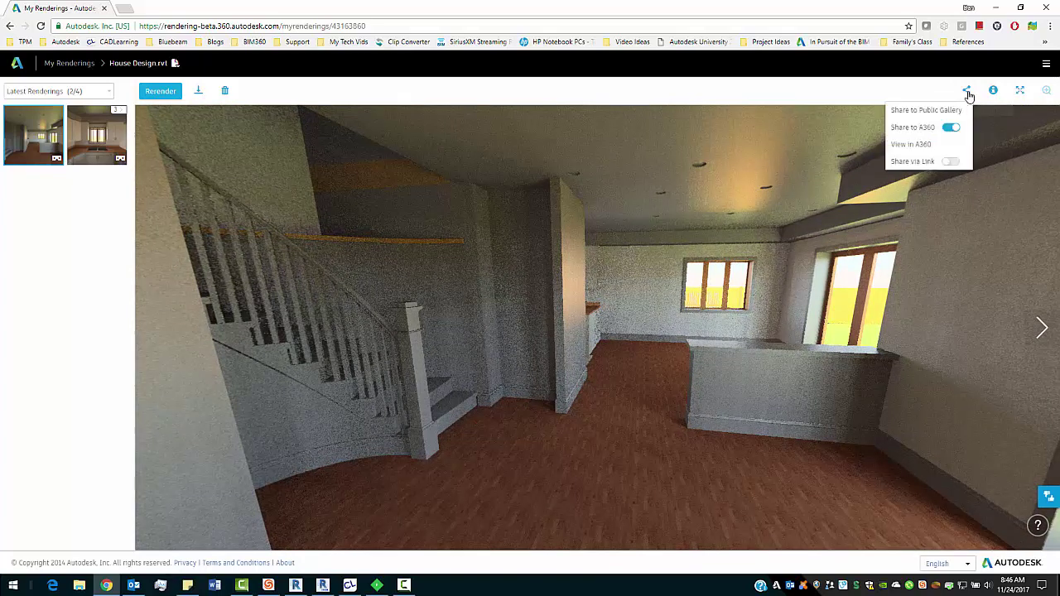
click(950, 163)
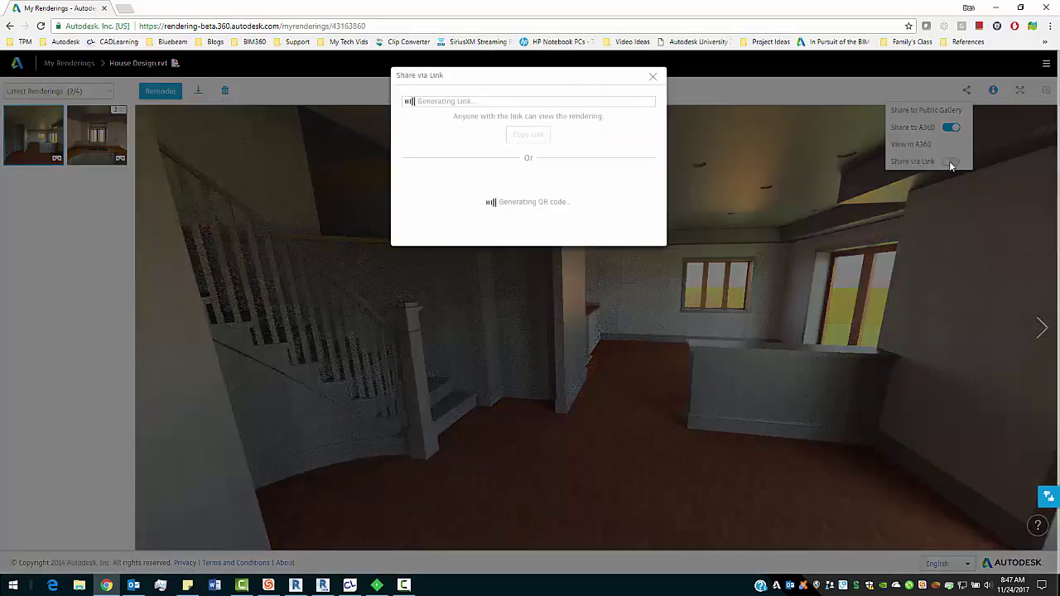